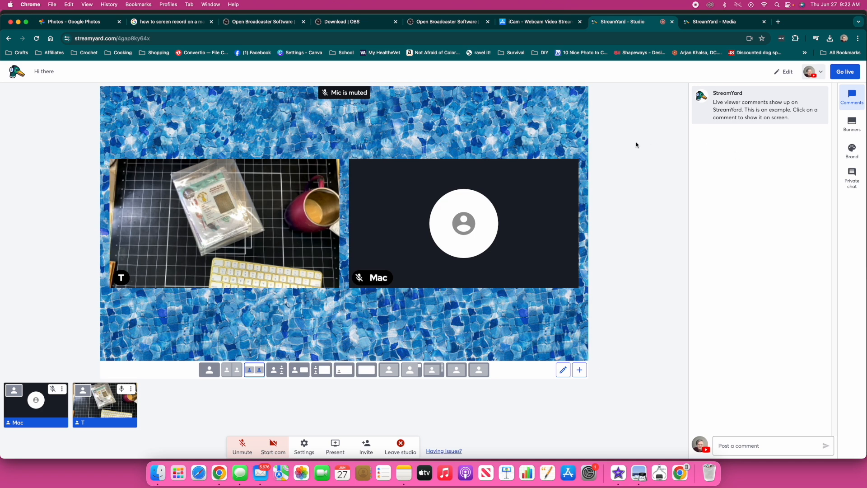
In Brand settings, preview the Tropical Summer and TS Template (8) backgrounds
{"action": "mouse_move", "coordinate": [730, 99]}
{"action": "left_click", "coordinate": [859, 155]}
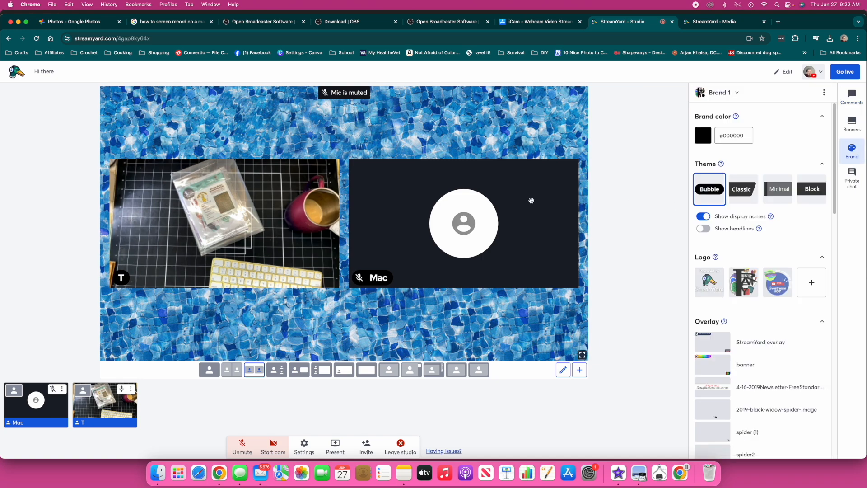
{"action": "scroll", "coordinate": [746, 228], "scroll_direction": "down", "scroll_amount": 5}
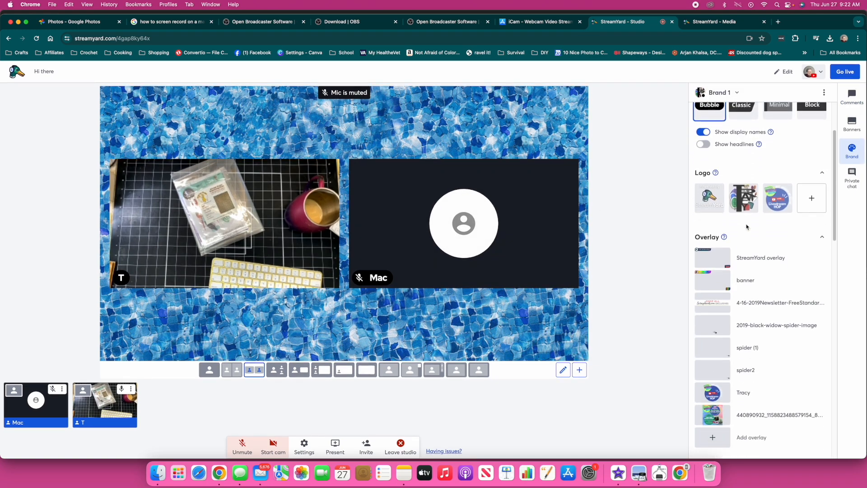
{"action": "scroll", "coordinate": [747, 227], "scroll_direction": "down", "scroll_amount": 5}
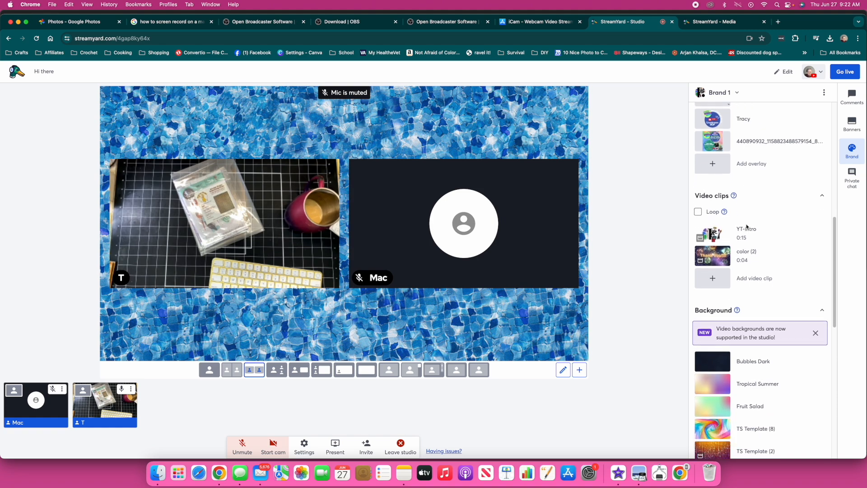
{"action": "scroll", "coordinate": [749, 244], "scroll_direction": "down", "scroll_amount": 1}
{"action": "left_click", "coordinate": [713, 280]}
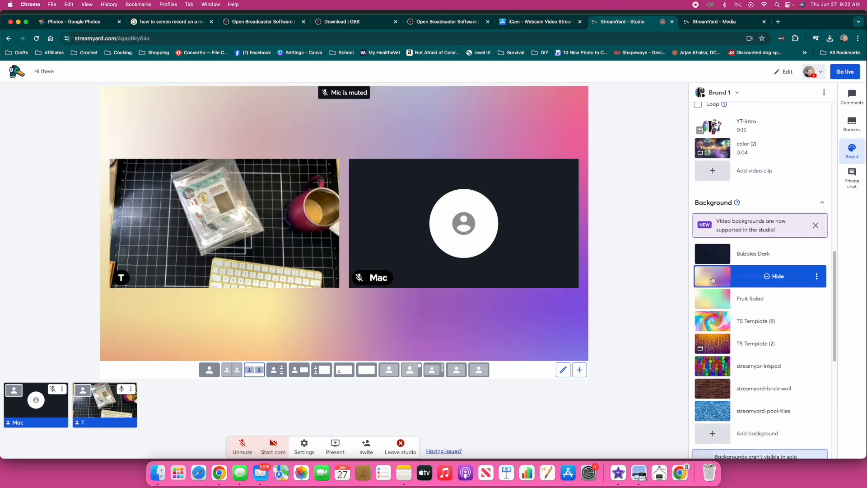
{"action": "left_click", "coordinate": [718, 321]}
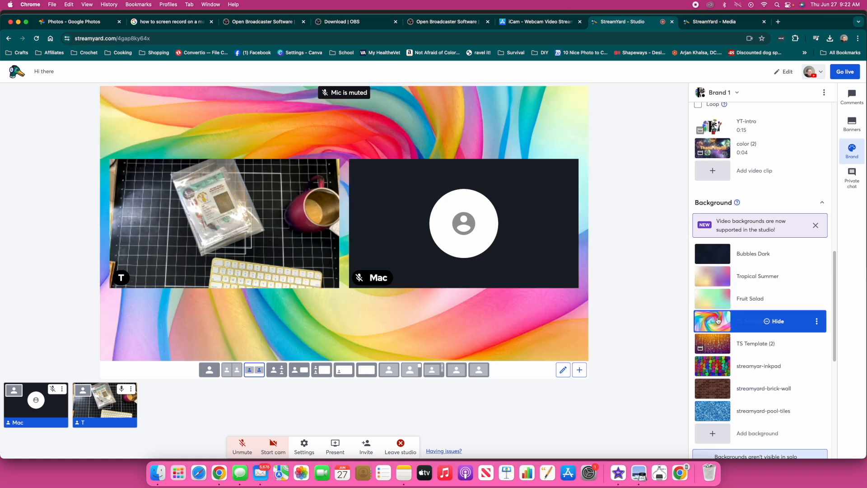
Try TS Template (2) and the brick wall, then restore the streamyard-pool-tiles background
{"action": "scroll", "coordinate": [719, 319], "scroll_direction": "down", "scroll_amount": 2}
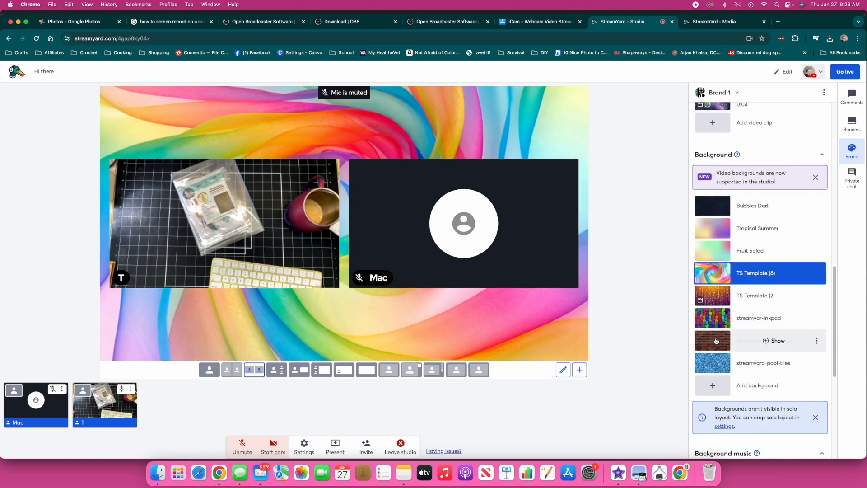
{"action": "left_click", "coordinate": [716, 297]}
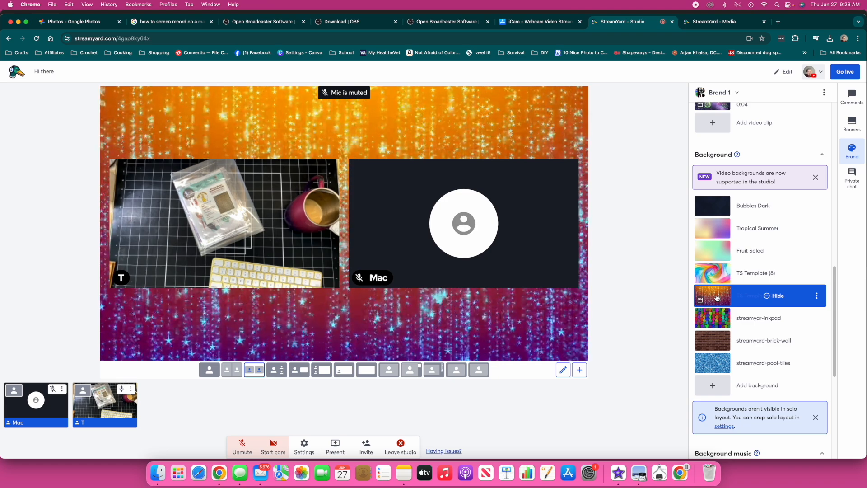
{"action": "left_click", "coordinate": [716, 345]}
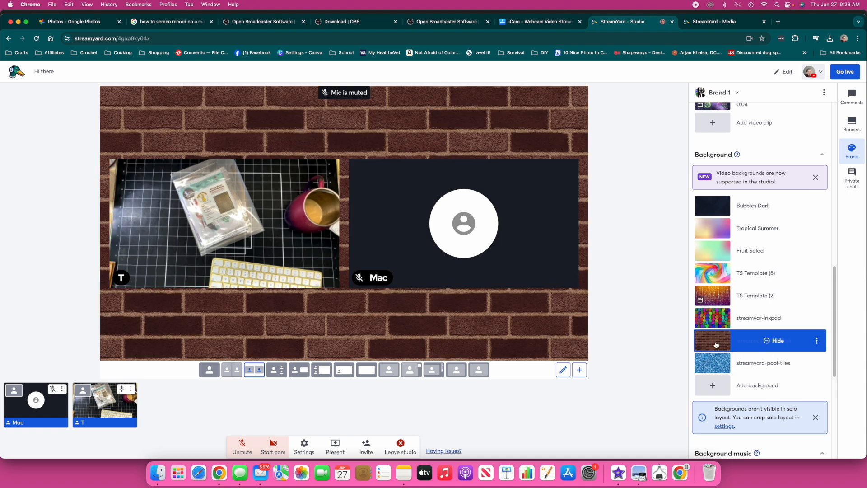
{"action": "left_click", "coordinate": [716, 361]}
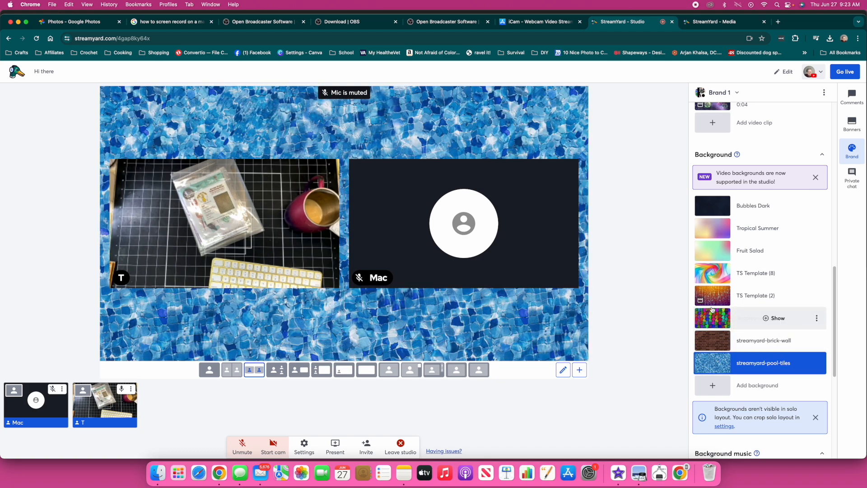
{"action": "scroll", "coordinate": [712, 309], "scroll_direction": "up", "scroll_amount": 5}
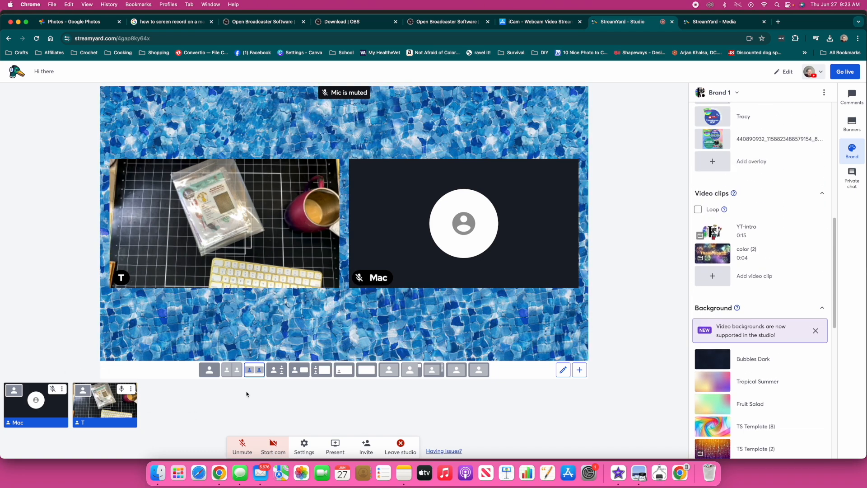
Put camera T in the solo layout and shrink it in the editor to reveal a pool-tile border
{"action": "left_click", "coordinate": [209, 369]}
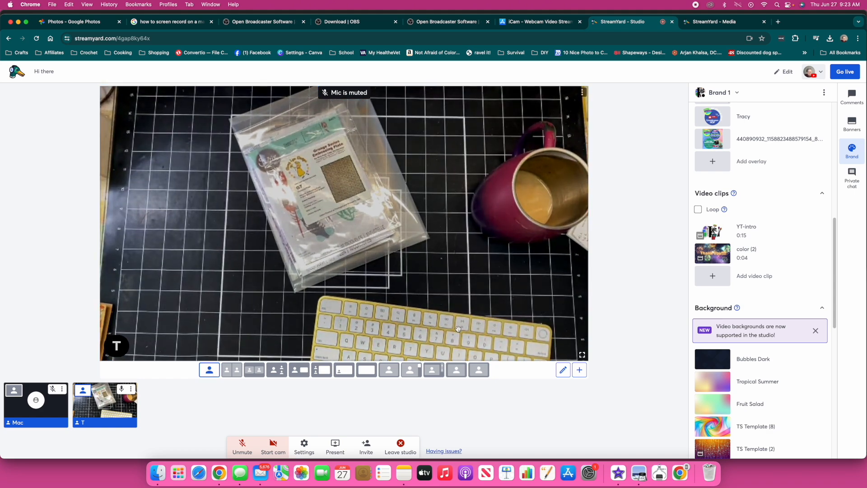
{"action": "left_click", "coordinate": [563, 370]}
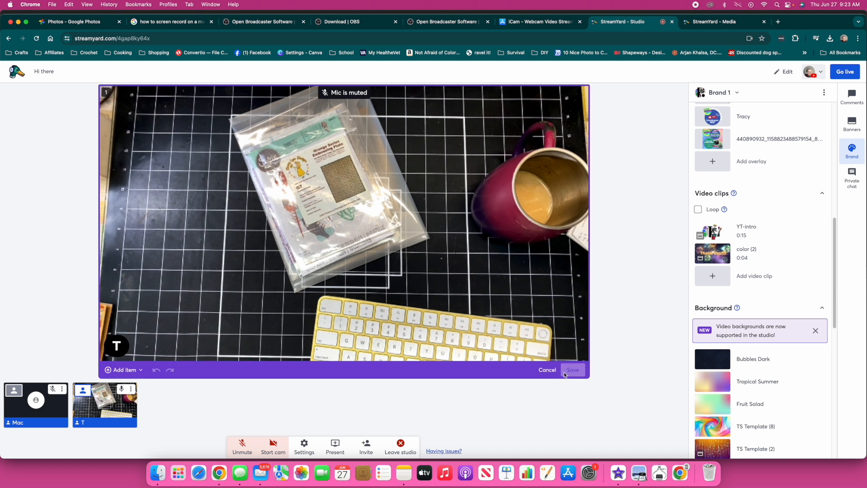
{"action": "left_click", "coordinate": [501, 330]}
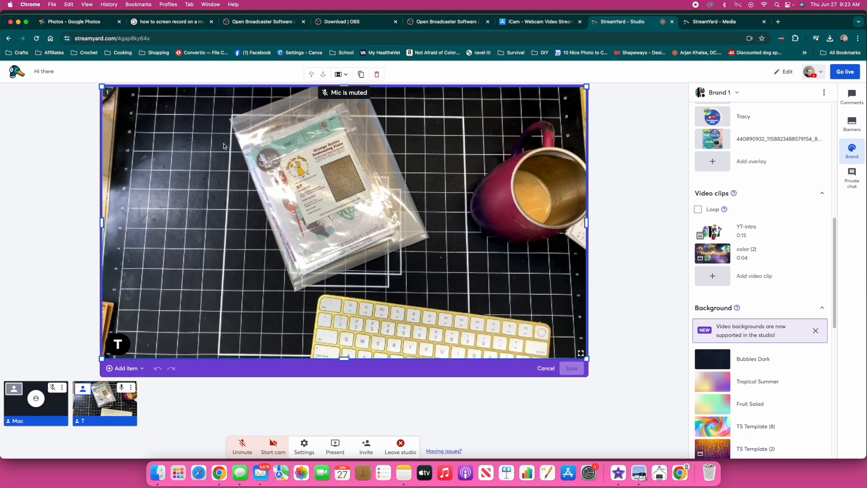
{"action": "left_click_drag", "start_coordinate": [101, 85], "coordinate": [122, 98]}
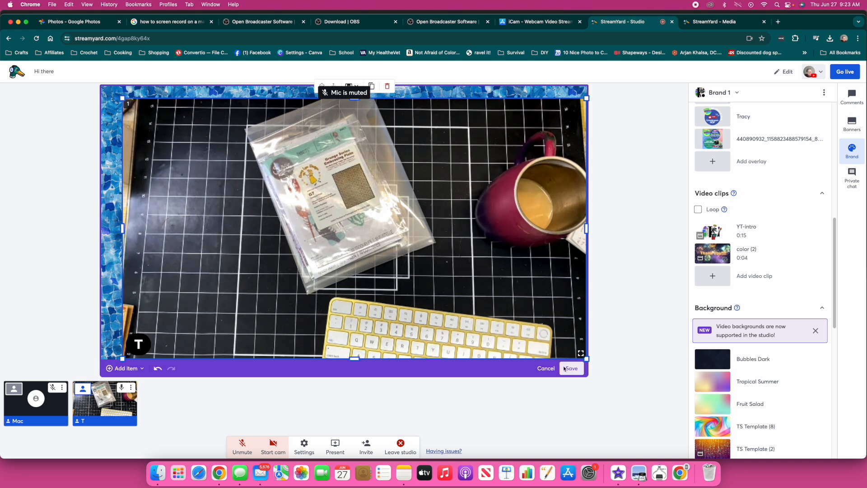
{"action": "left_click_drag", "start_coordinate": [586, 360], "coordinate": [569, 352]}
Save the bordered solo framing as a new custom layout named 'crop3'
{"action": "left_click", "coordinate": [572, 368]}
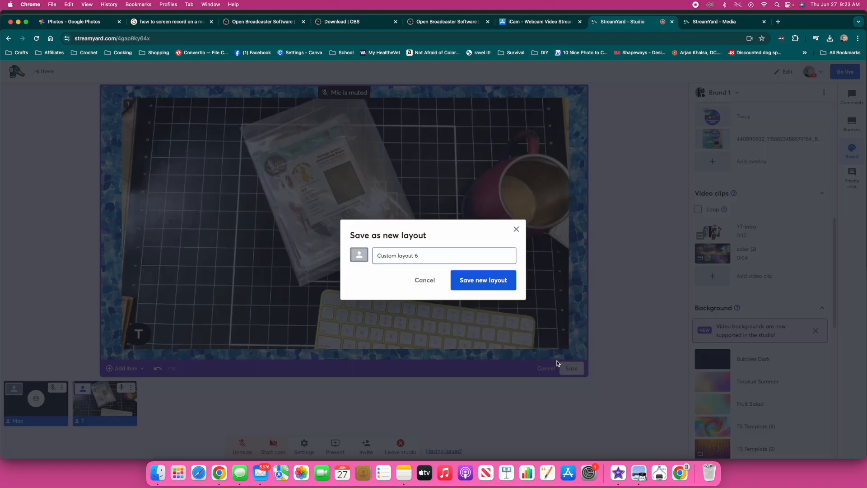
{"action": "left_click_drag", "start_coordinate": [423, 258], "coordinate": [365, 256]}
{"action": "type", "text": "crop3"}
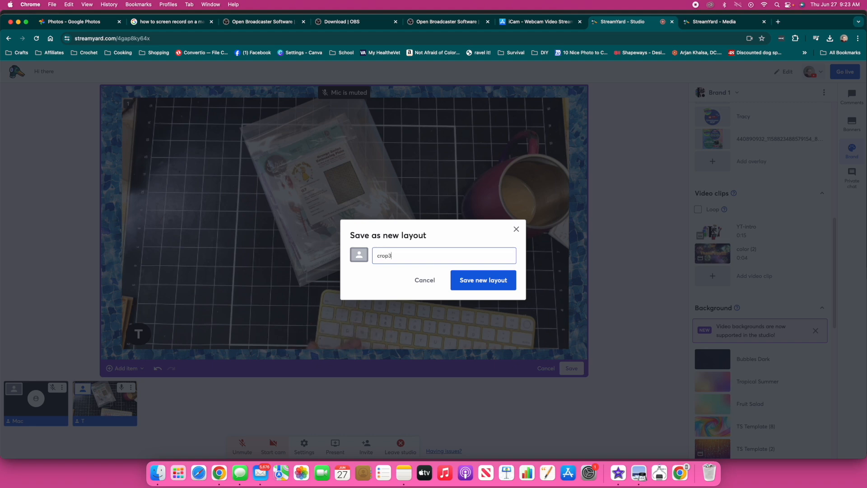
{"action": "left_click", "coordinate": [487, 282]}
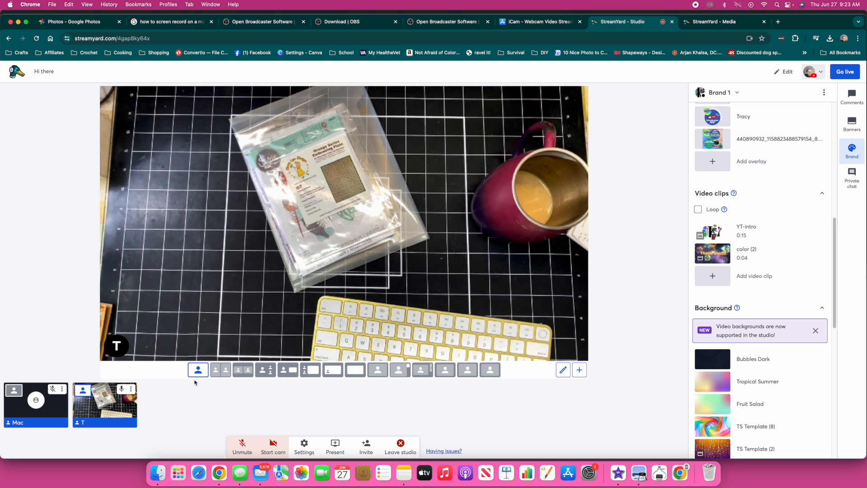
Apply crop3, try Fruit Salad and TS Template (8), then settle on TS Template (2)
{"action": "left_click", "coordinate": [488, 371]}
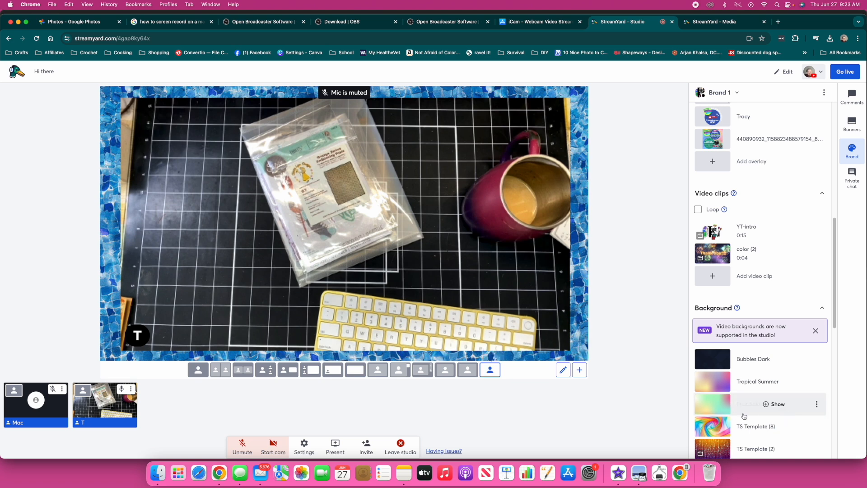
{"action": "left_click", "coordinate": [720, 411]}
{"action": "left_click", "coordinate": [716, 427]}
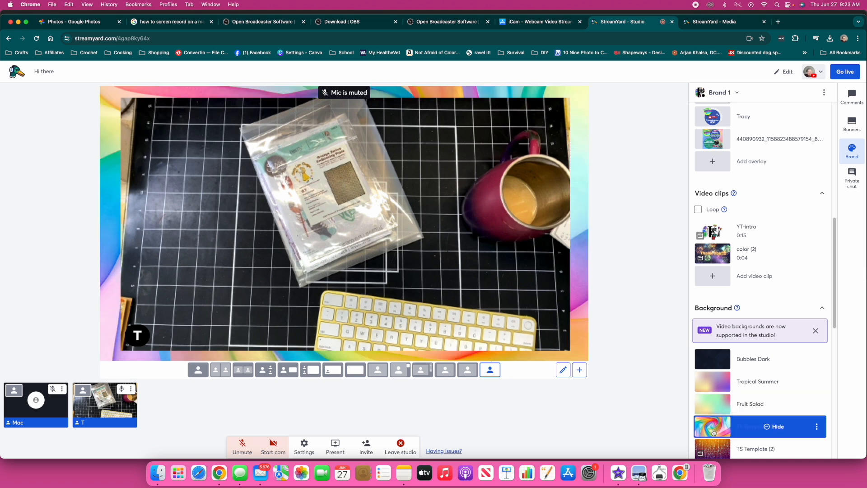
{"action": "left_click", "coordinate": [714, 444]}
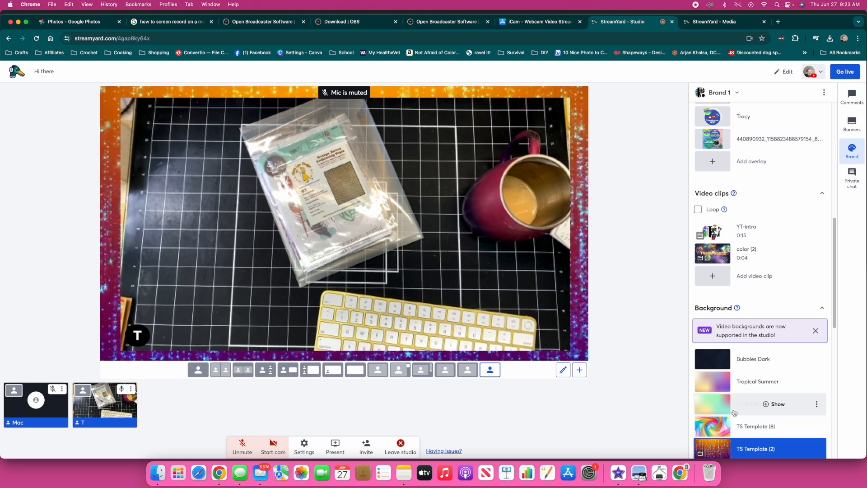
Scroll to the end of the background list and open Add background
{"action": "scroll", "coordinate": [722, 429], "scroll_direction": "up", "scroll_amount": 2}
{"action": "scroll", "coordinate": [732, 415], "scroll_direction": "down", "scroll_amount": 3}
{"action": "scroll", "coordinate": [734, 412], "scroll_direction": "down", "scroll_amount": 5}
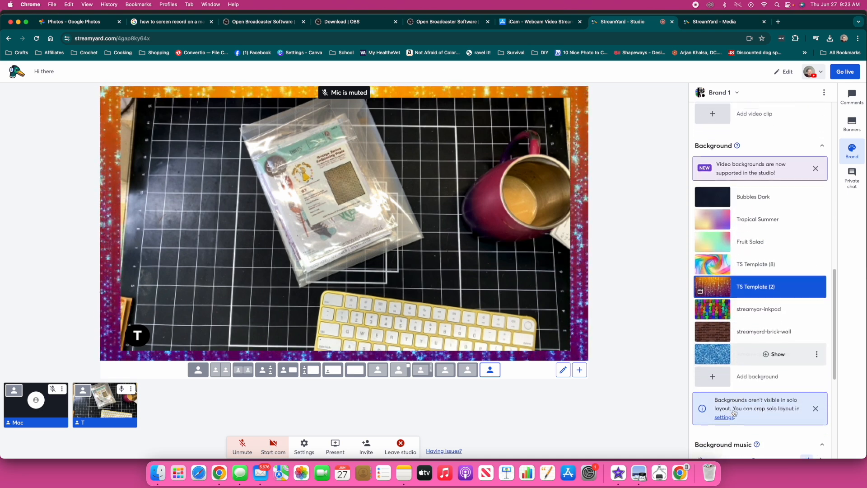
{"action": "left_click", "coordinate": [710, 368]}
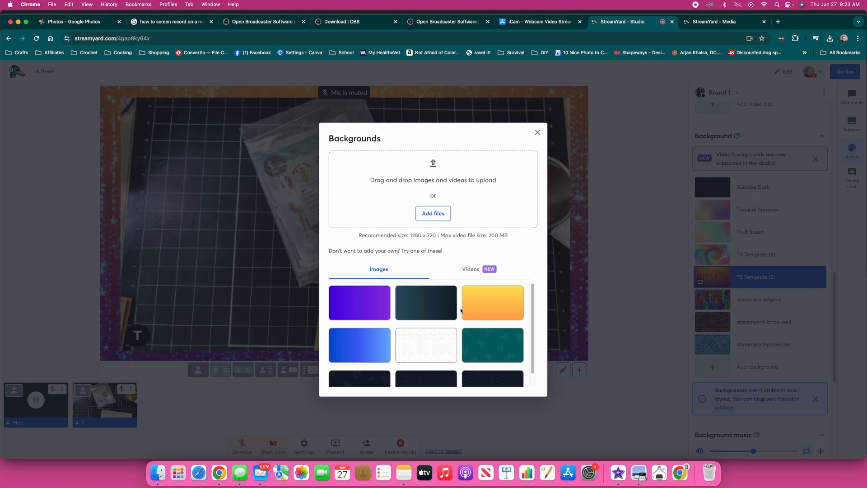
Upload streamyard-early-evening.png from Downloads as a new brand background
{"action": "scroll", "coordinate": [461, 310], "scroll_direction": "down", "scroll_amount": 2}
{"action": "scroll", "coordinate": [461, 310], "scroll_direction": "up", "scroll_amount": 2}
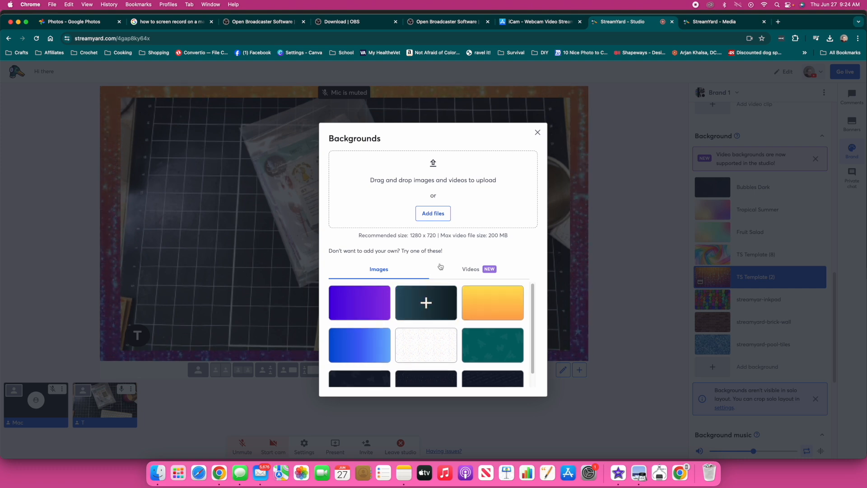
{"action": "left_click", "coordinate": [431, 214]}
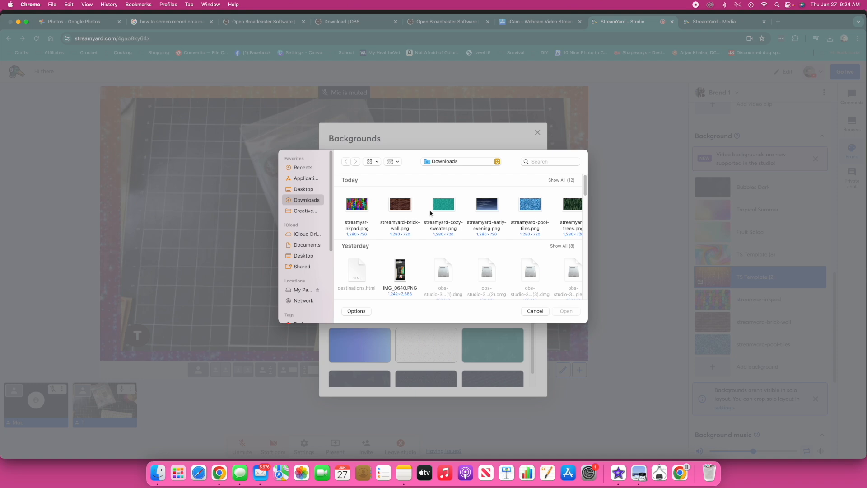
{"action": "left_click", "coordinate": [488, 205]}
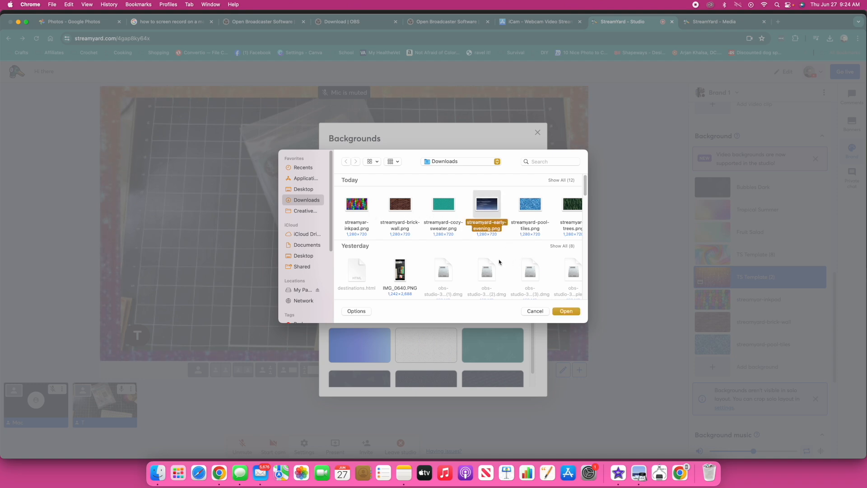
{"action": "left_click", "coordinate": [566, 312]}
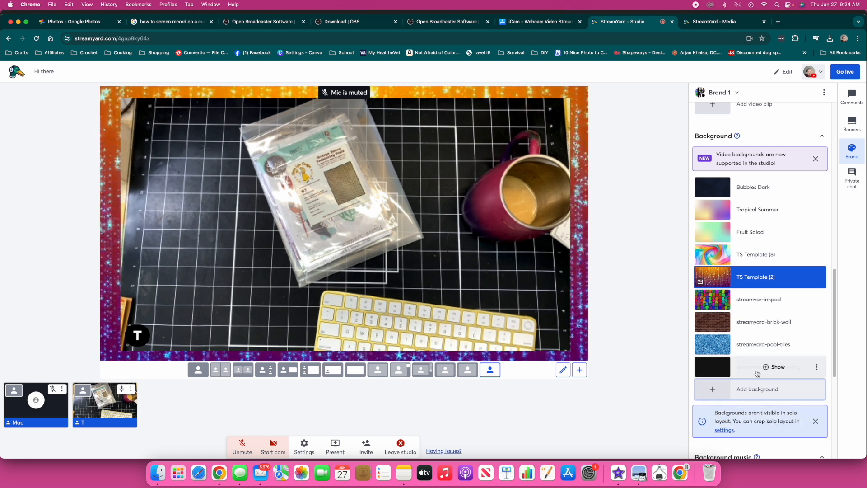
Apply the early-evening sky background and try side-by-side, small-tile and cinema stage layouts
{"action": "left_click", "coordinate": [754, 372]}
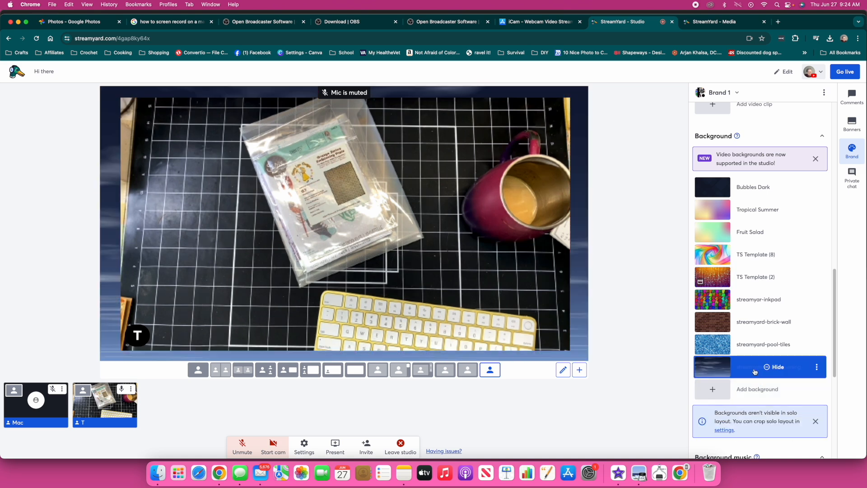
{"action": "left_click", "coordinate": [240, 370]}
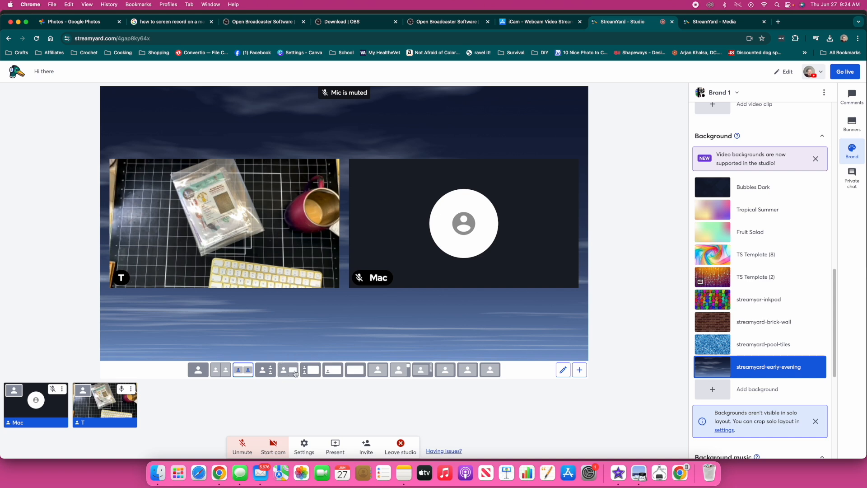
{"action": "left_click", "coordinate": [294, 372]}
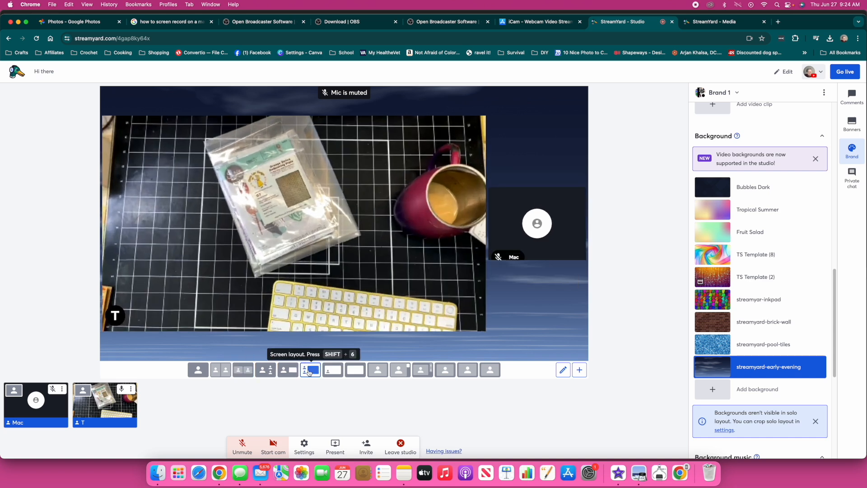
{"action": "left_click", "coordinate": [310, 371]}
{"action": "left_click", "coordinate": [336, 372]}
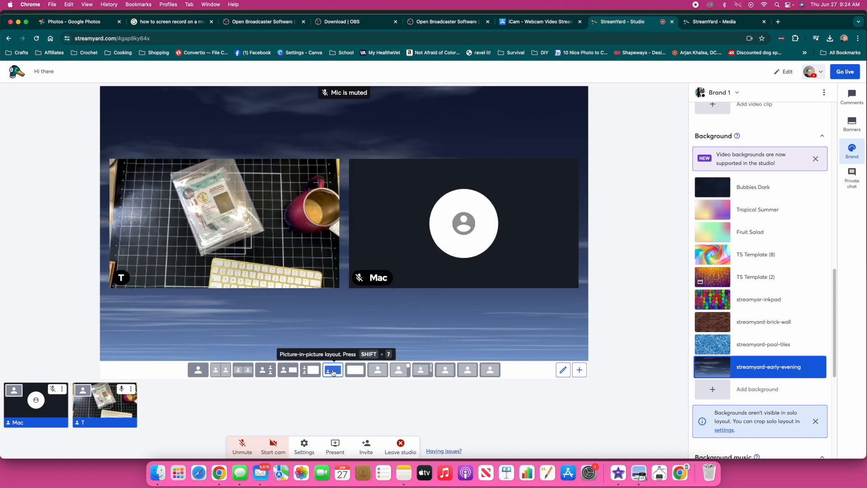
{"action": "left_click", "coordinate": [356, 371]}
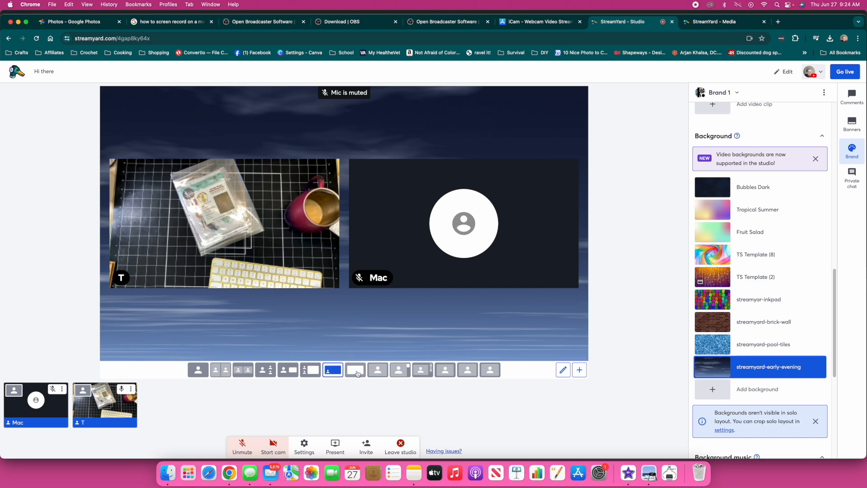
Cycle through more layouts, then show T alone over the blue pool-tiles background
{"action": "left_click", "coordinate": [380, 371]}
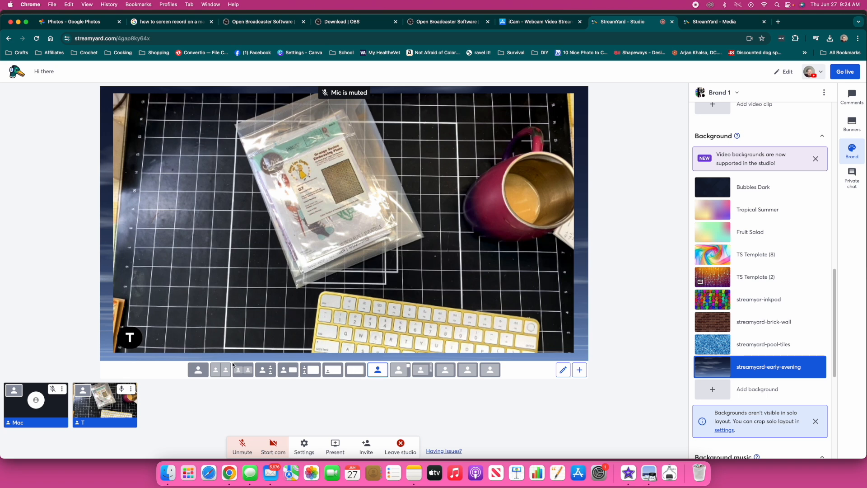
{"action": "left_click", "coordinate": [201, 371]}
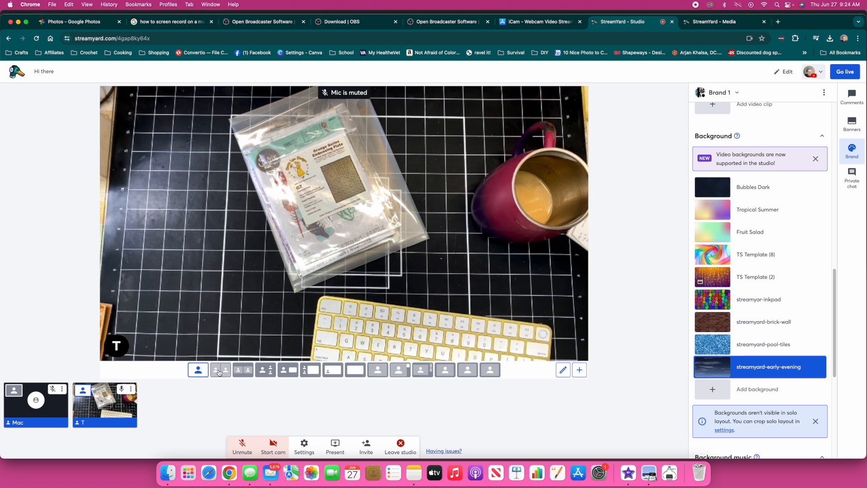
{"action": "left_click", "coordinate": [221, 370]}
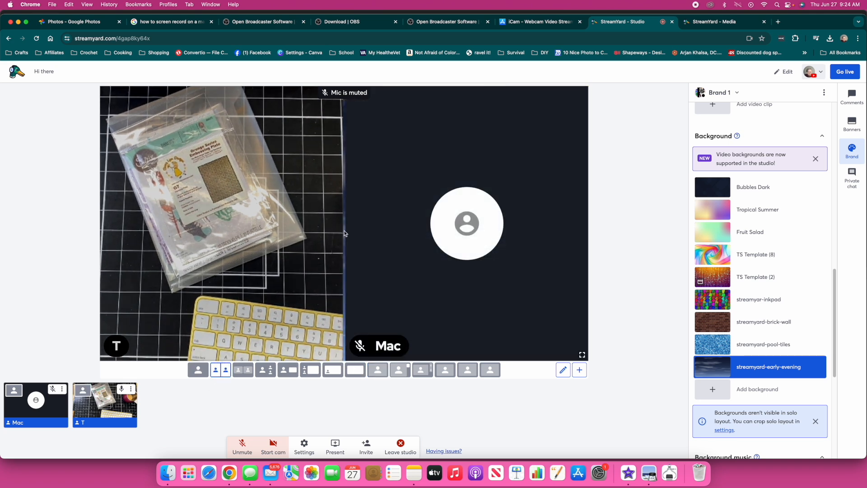
{"action": "left_click", "coordinate": [244, 371]}
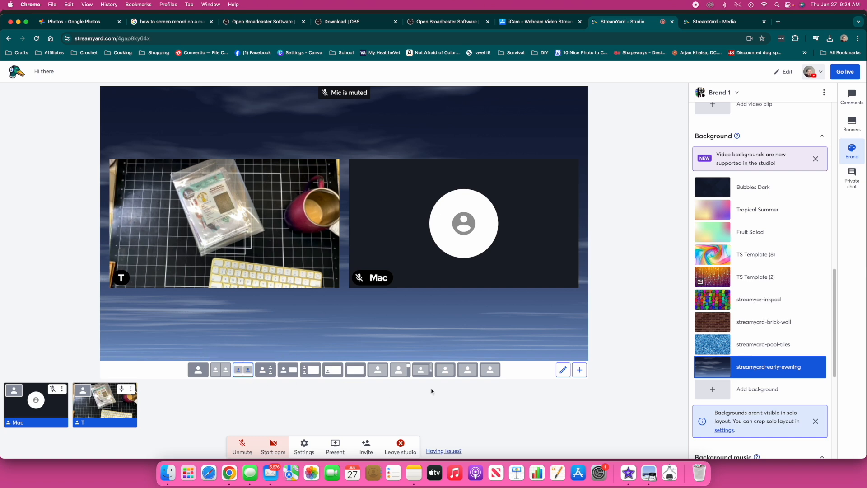
{"action": "left_click", "coordinate": [491, 373]}
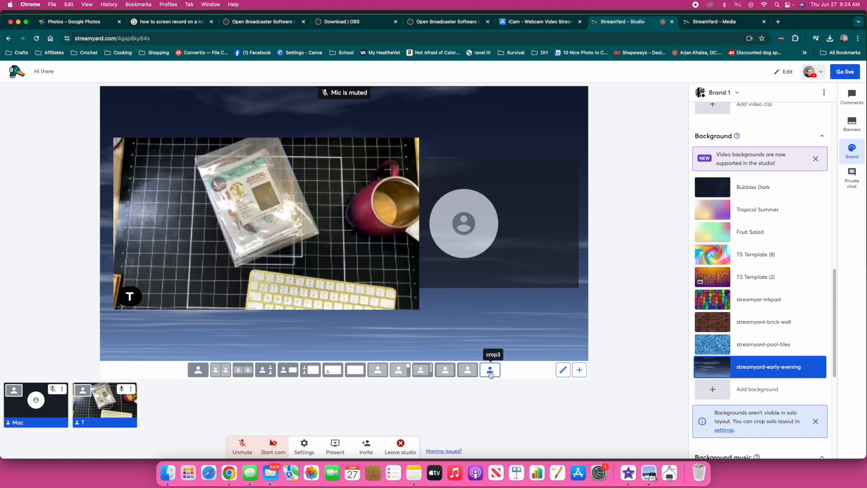
{"action": "left_click", "coordinate": [704, 344]}
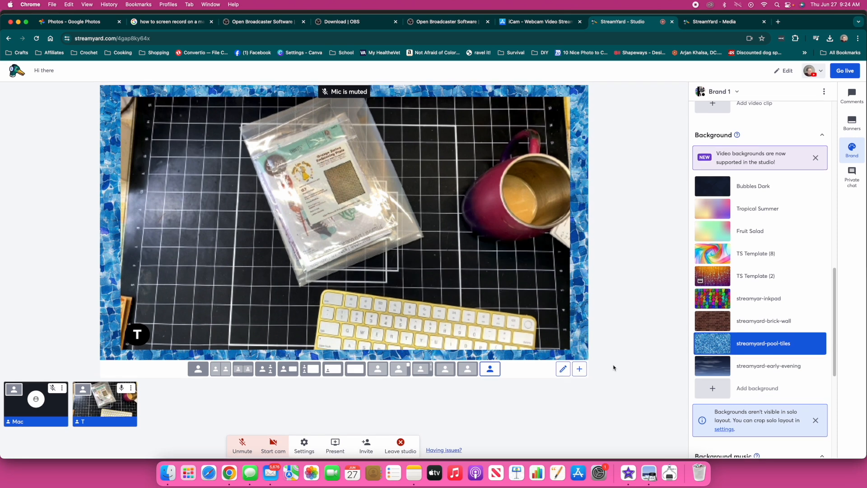
{"action": "left_click", "coordinate": [852, 125]}
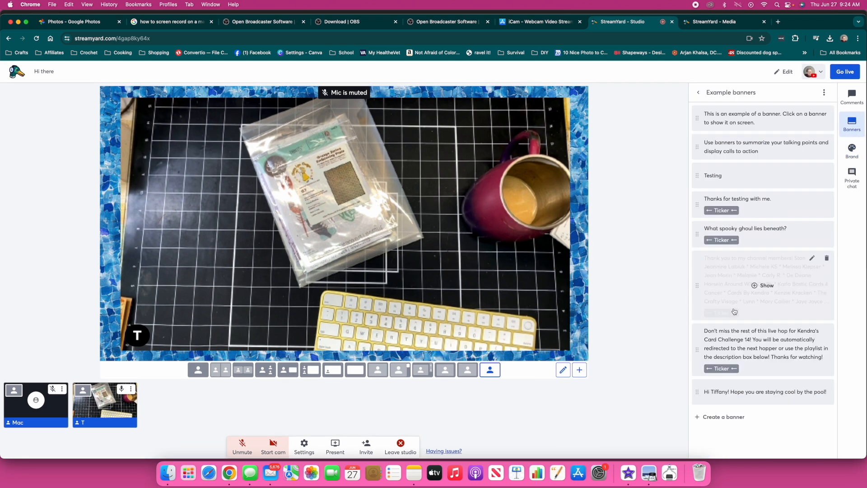
Add a banner reading 'from the halls of montezuma to the shores of tripoli I know my grammar sucks…'
{"action": "left_click", "coordinate": [716, 417]}
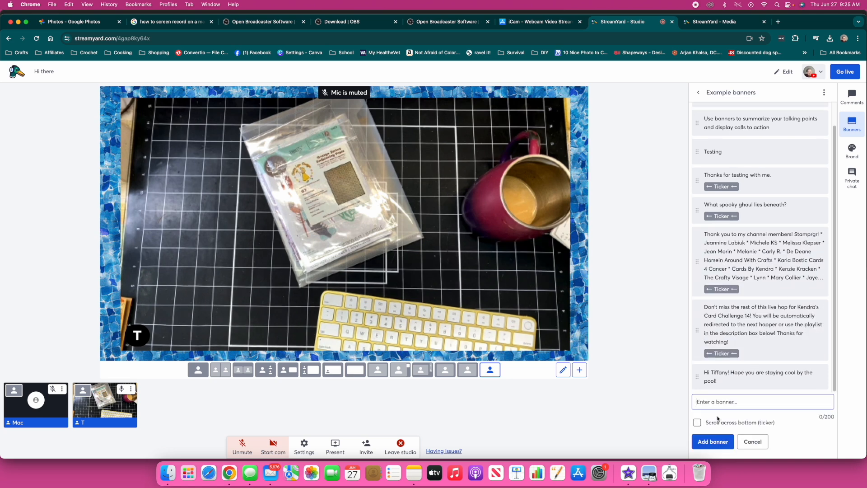
{"action": "type", "text": "from th"}
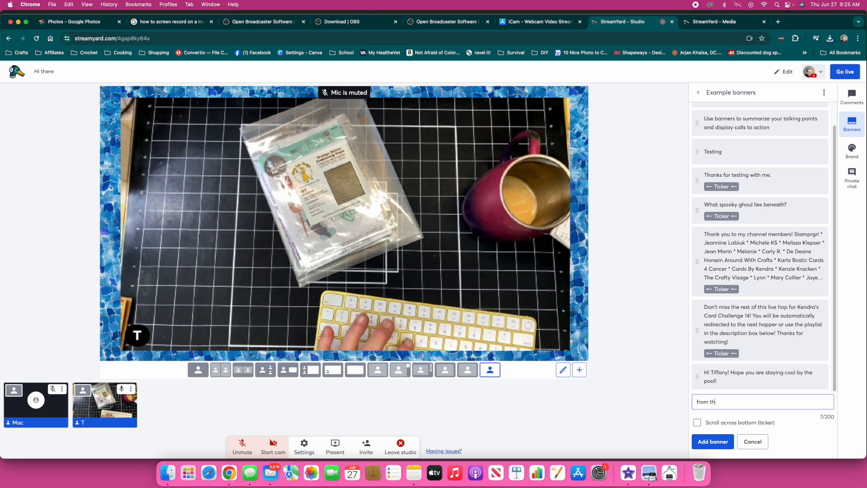
{"action": "type", "text": "e halls of montezuma to the shores of "}
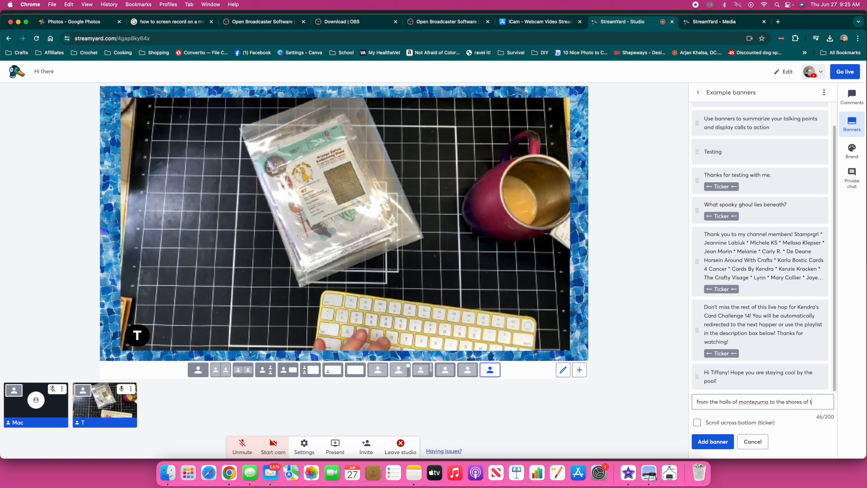
{"action": "type", "text": "tripoli"}
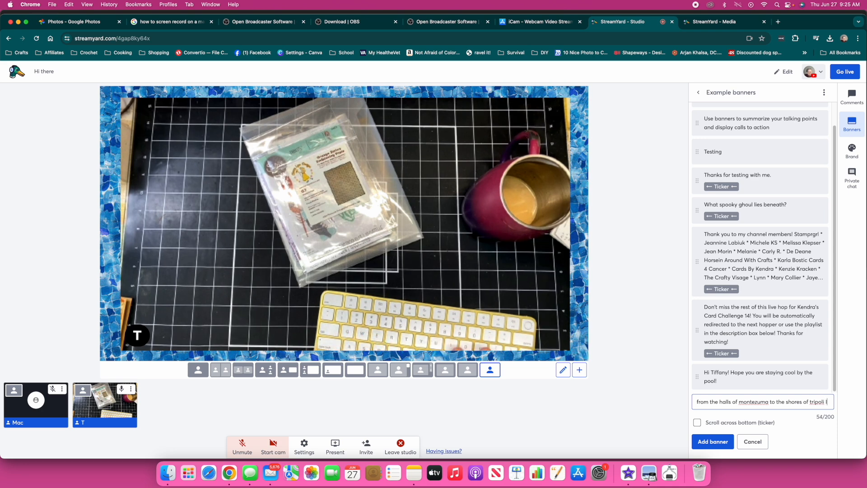
{"action": "type", "text": " I know my gr"}
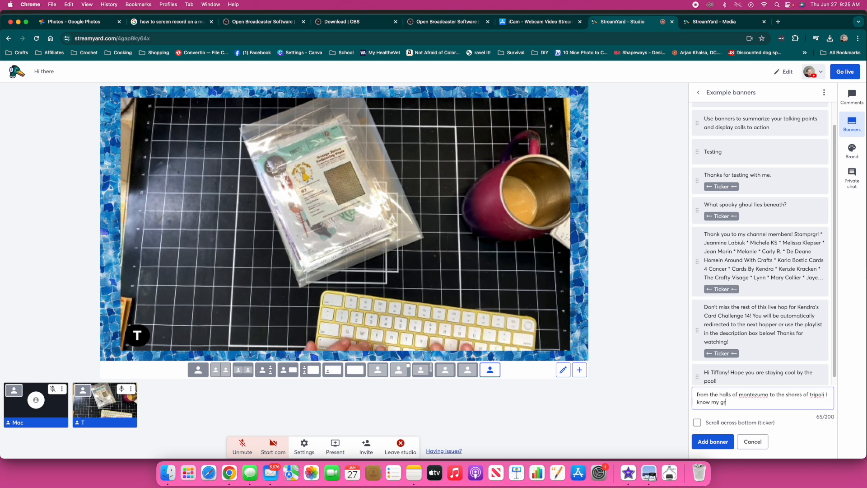
{"action": "type", "text": "ammar suc"}
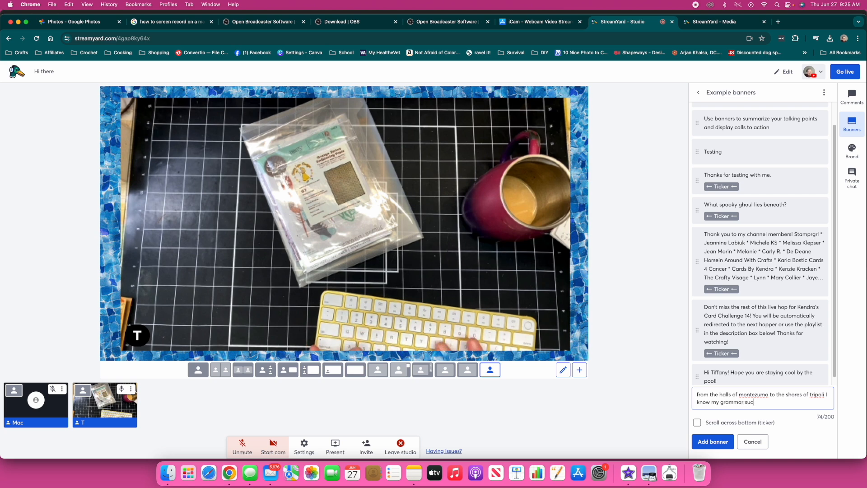
{"action": "type", "text": "ks and I "}
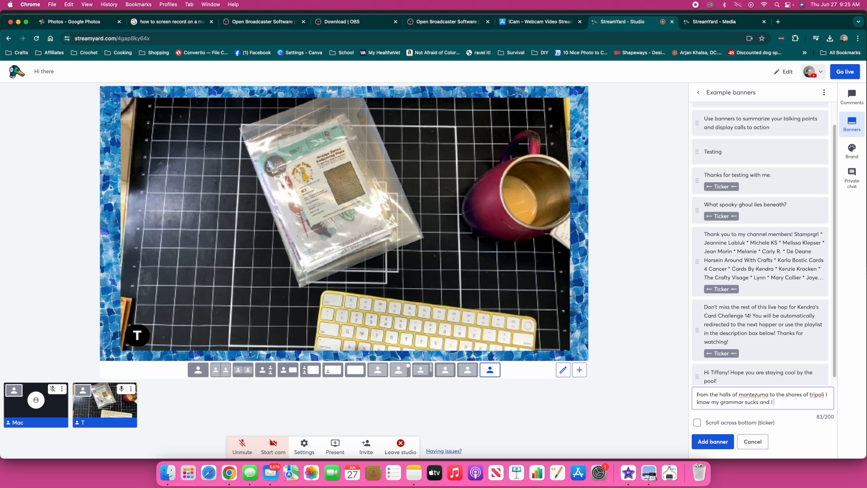
{"action": "type", "text": "don't"}
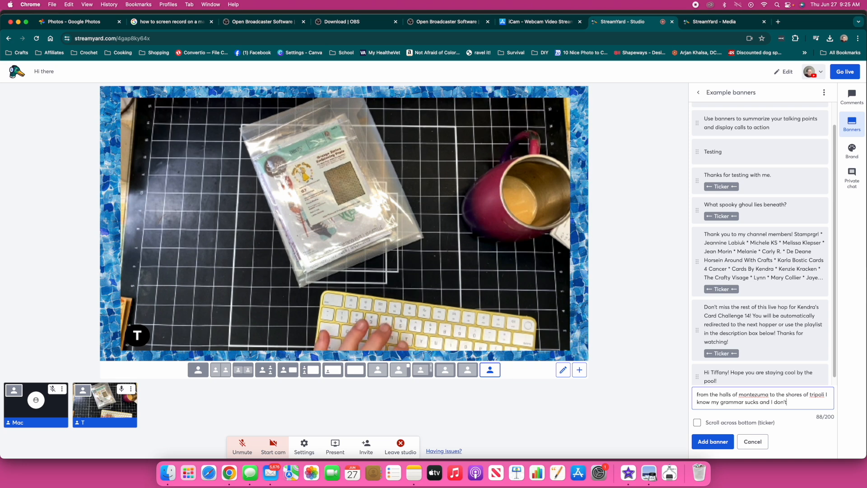
{"action": "type", "text": " care!"}
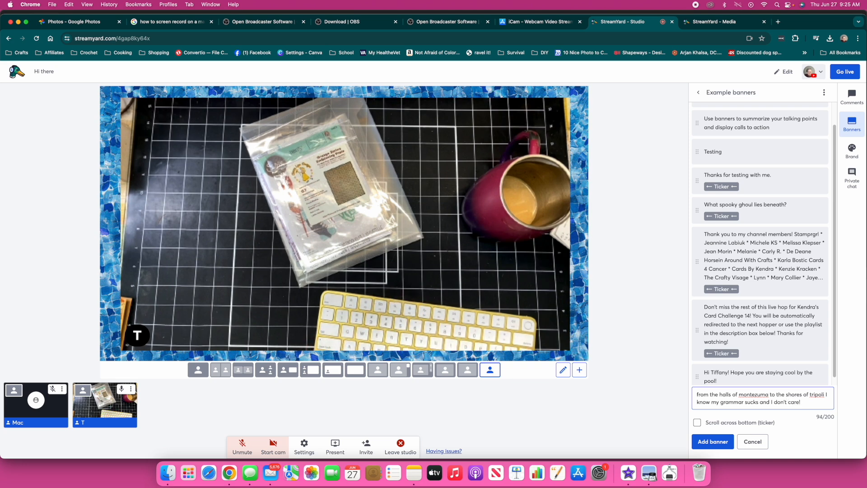
{"action": "left_click", "coordinate": [700, 444]}
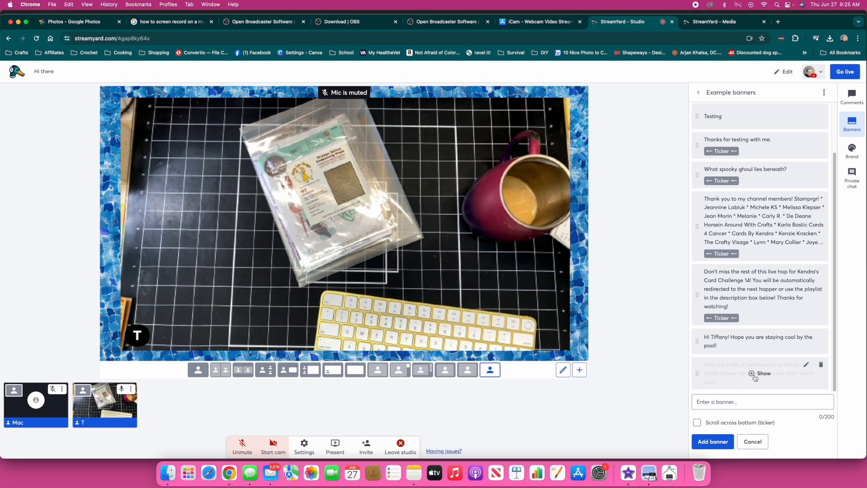
Show and hide the grammar banner on the video a couple of times
{"action": "left_click", "coordinate": [755, 377]}
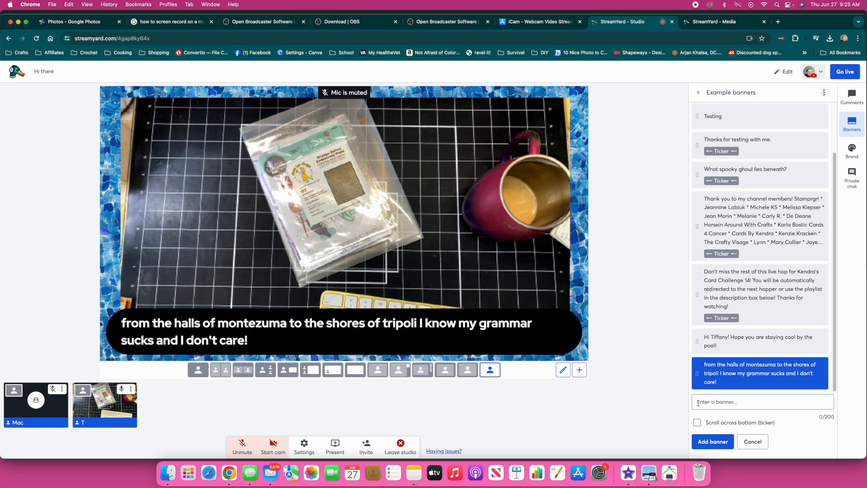
{"action": "mouse_move", "coordinate": [715, 374]}
{"action": "left_click", "coordinate": [733, 386]}
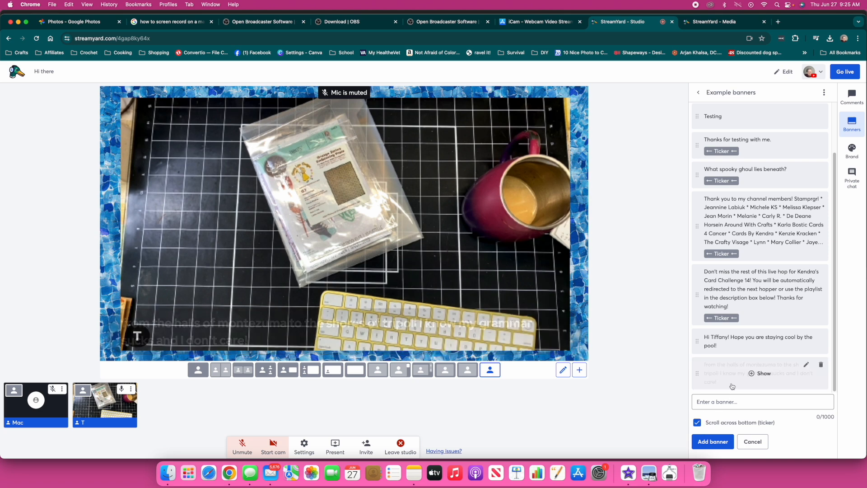
{"action": "left_click", "coordinate": [752, 378]}
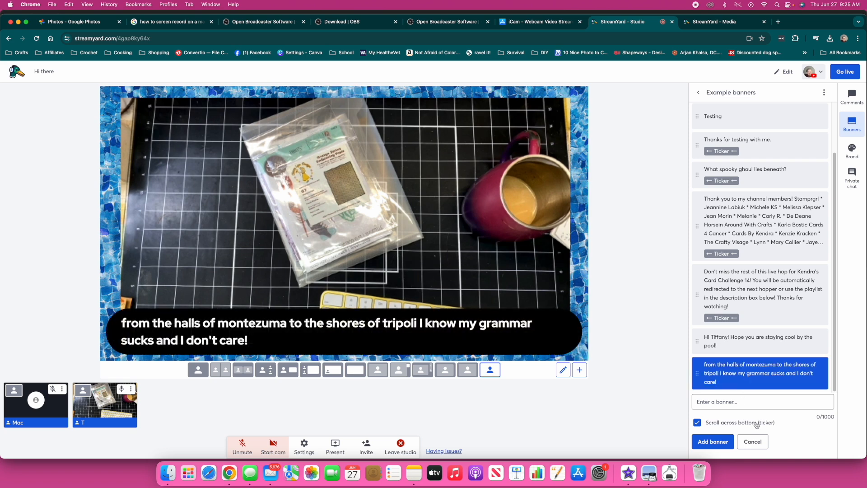
{"action": "mouse_move", "coordinate": [739, 387]}
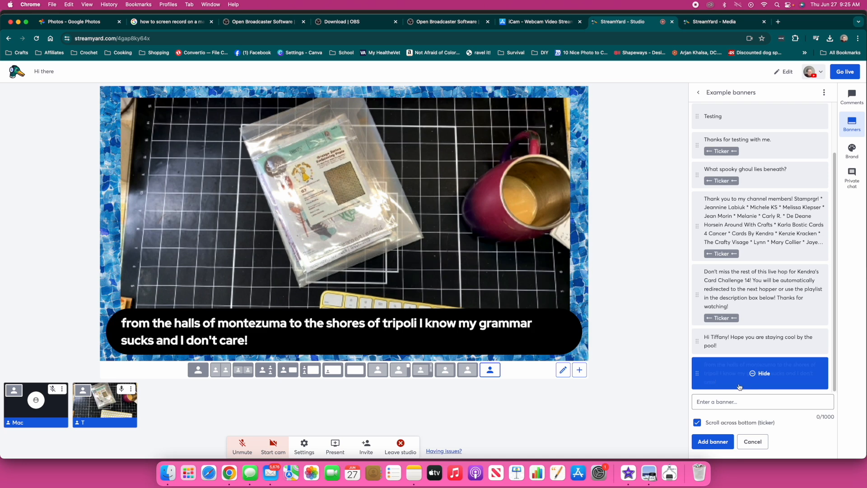
{"action": "left_click", "coordinate": [750, 384]}
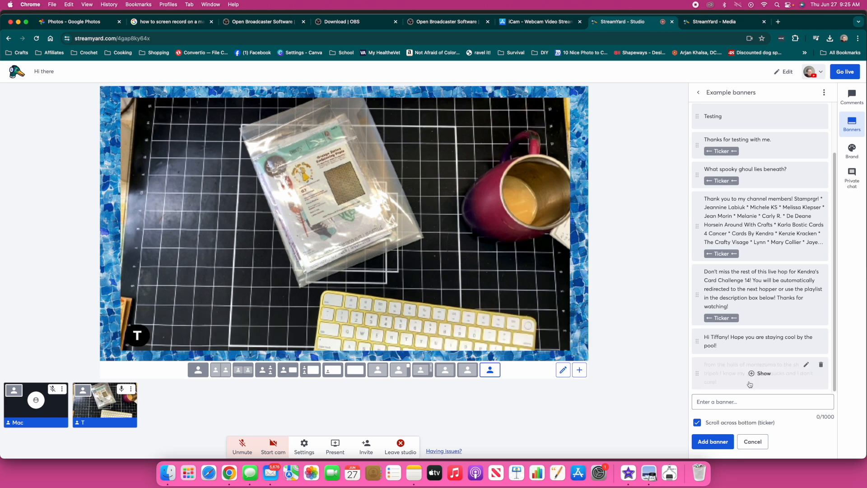
Make the banner a bottom-scrolling ticker, preview it on stage, then hide it
{"action": "left_click", "coordinate": [805, 364]}
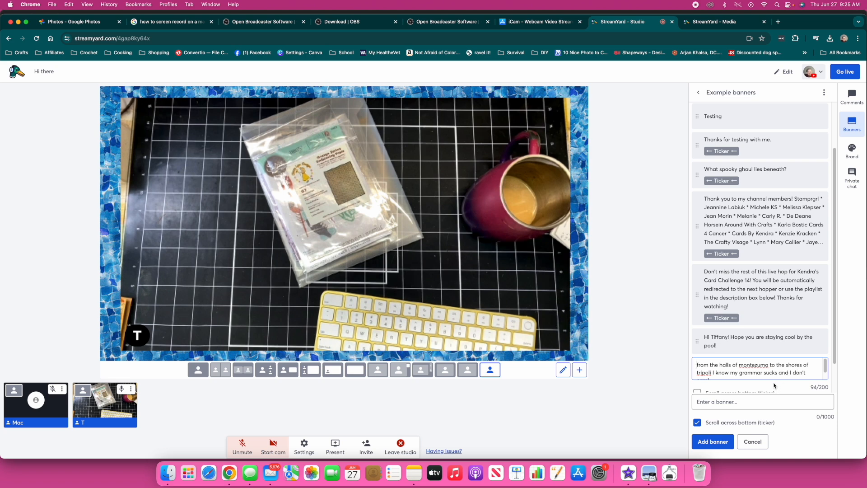
{"action": "scroll", "coordinate": [831, 361], "scroll_direction": "down", "scroll_amount": 2}
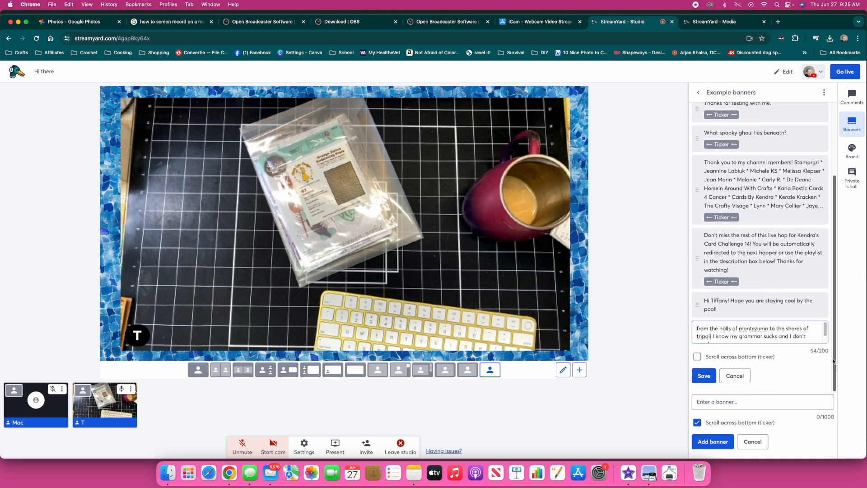
{"action": "left_click", "coordinate": [702, 375]}
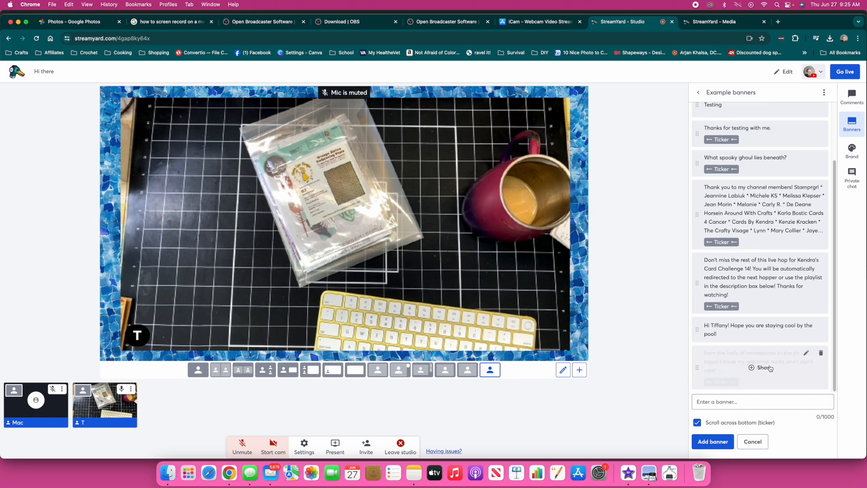
{"action": "left_click", "coordinate": [763, 367]}
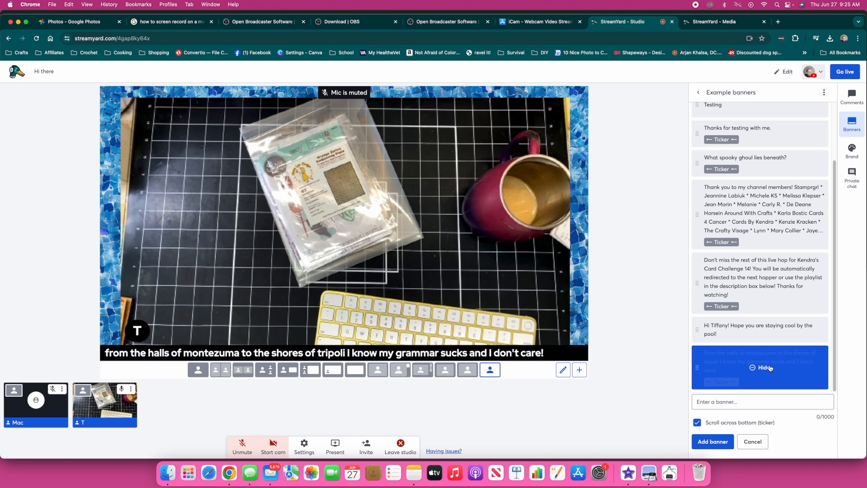
{"action": "left_click", "coordinate": [770, 368]}
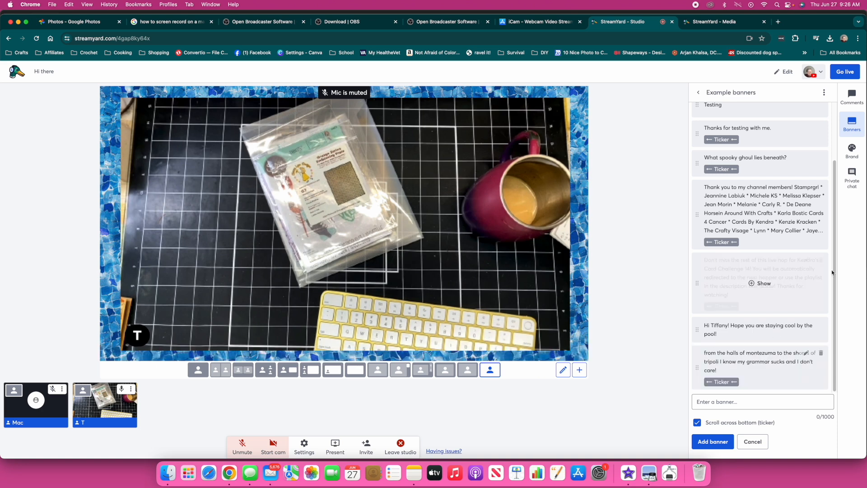
{"action": "left_click", "coordinate": [857, 107]}
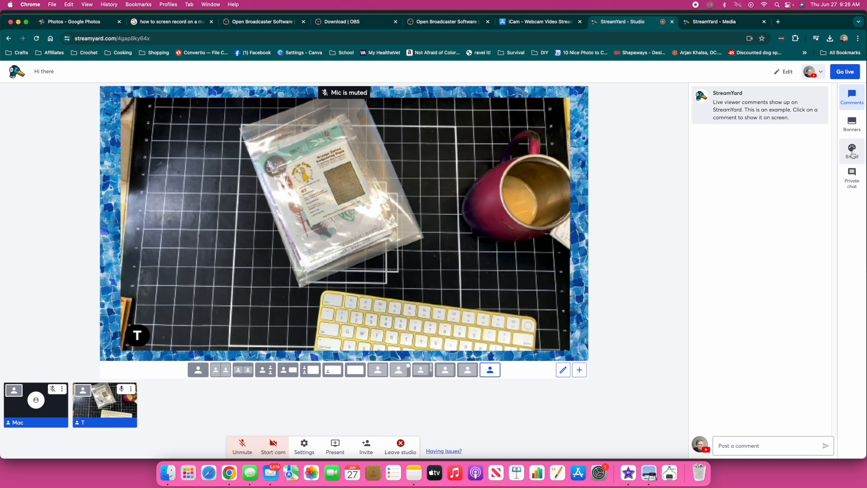
Back in Brand settings, toggle the spider2 and Livestream HOP overlays on and off
{"action": "left_click", "coordinate": [849, 131]}
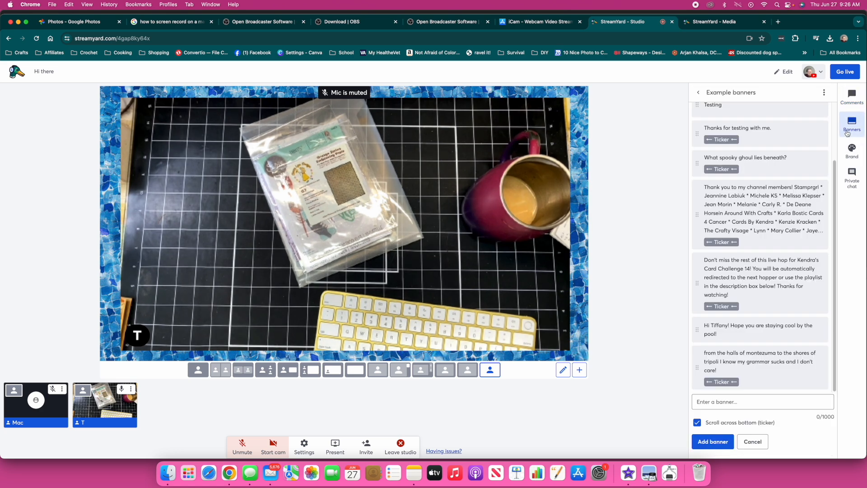
{"action": "left_click", "coordinate": [854, 152]}
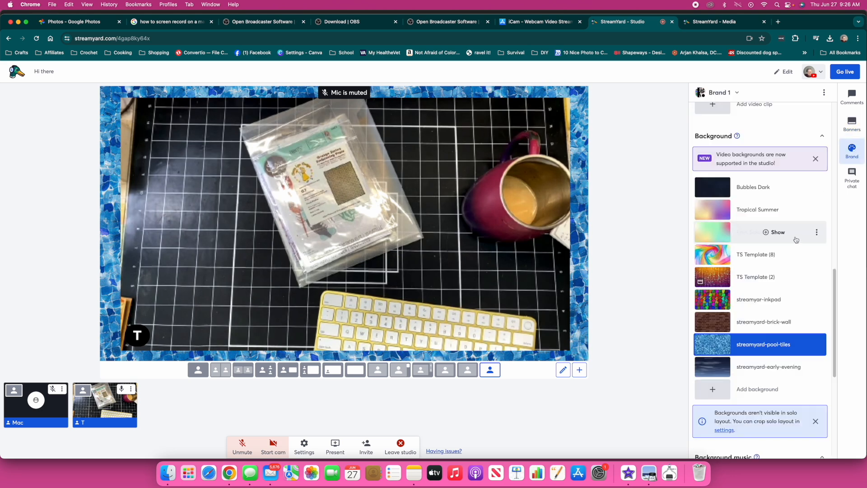
{"action": "scroll", "coordinate": [785, 232], "scroll_direction": "up", "scroll_amount": 5}
{"action": "scroll", "coordinate": [796, 240], "scroll_direction": "up", "scroll_amount": 1}
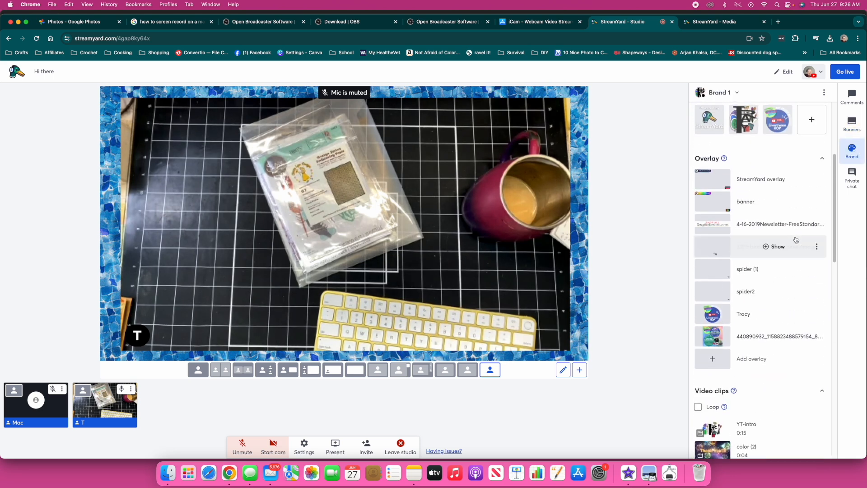
{"action": "left_click", "coordinate": [718, 298]}
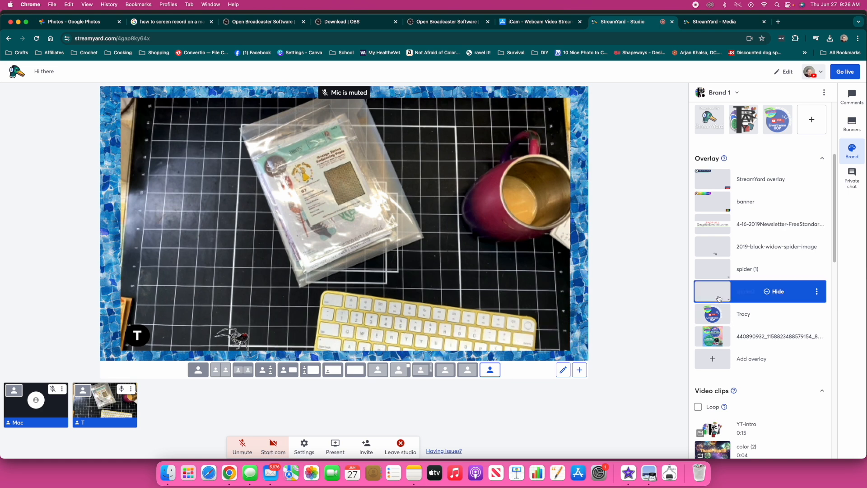
{"action": "left_click", "coordinate": [719, 298]}
{"action": "left_click", "coordinate": [716, 316]}
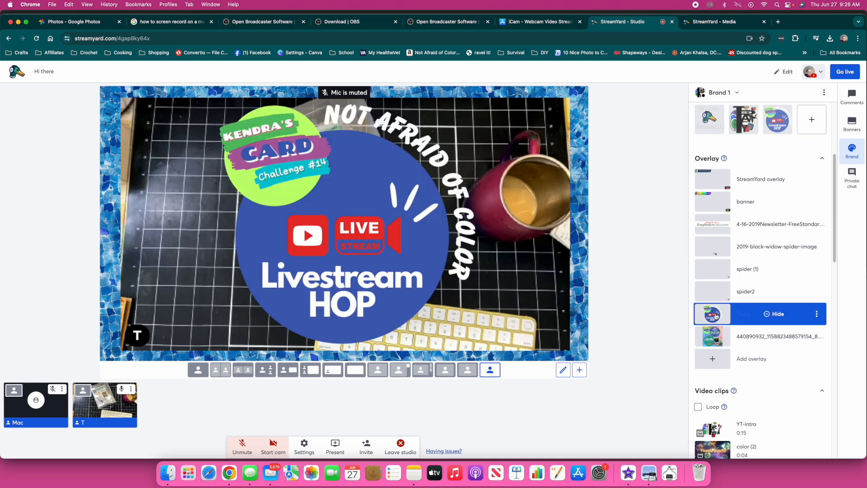
{"action": "left_click", "coordinate": [716, 316]}
Add and remove the Livestream HOP logo and the second logo on the video
{"action": "scroll", "coordinate": [727, 293], "scroll_direction": "up", "scroll_amount": 4}
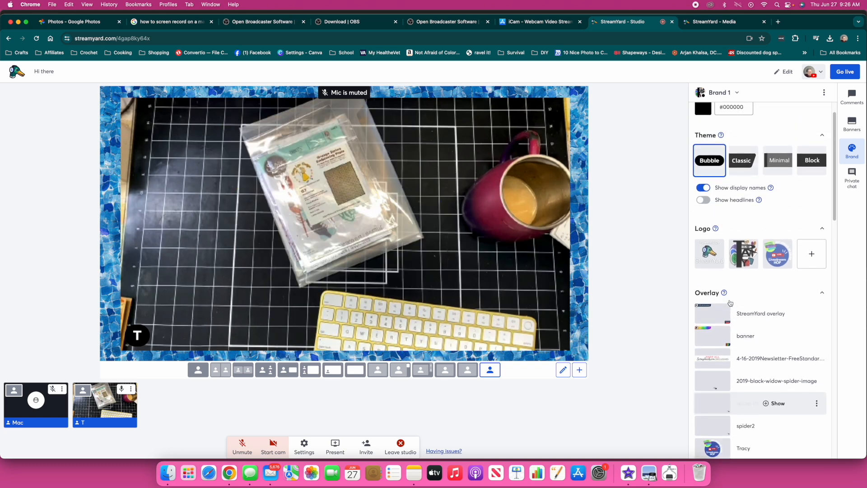
{"action": "left_click", "coordinate": [776, 287]}
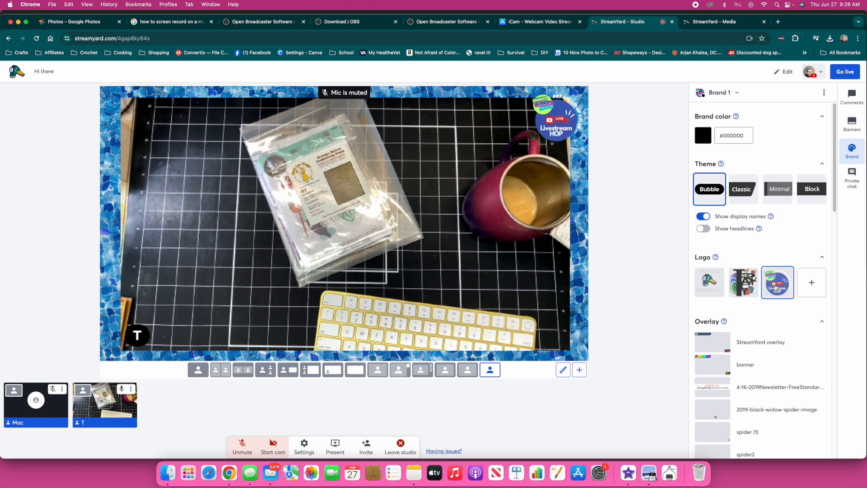
{"action": "left_click", "coordinate": [776, 287]}
{"action": "left_click", "coordinate": [753, 287]}
{"action": "left_click", "coordinate": [754, 287]}
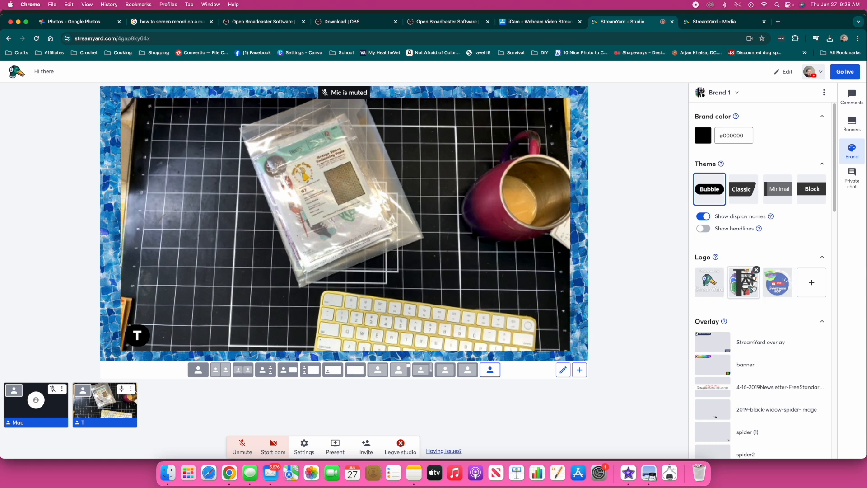
Post 'Hope that helps!' in the Comments panel
{"action": "left_click", "coordinate": [857, 100]}
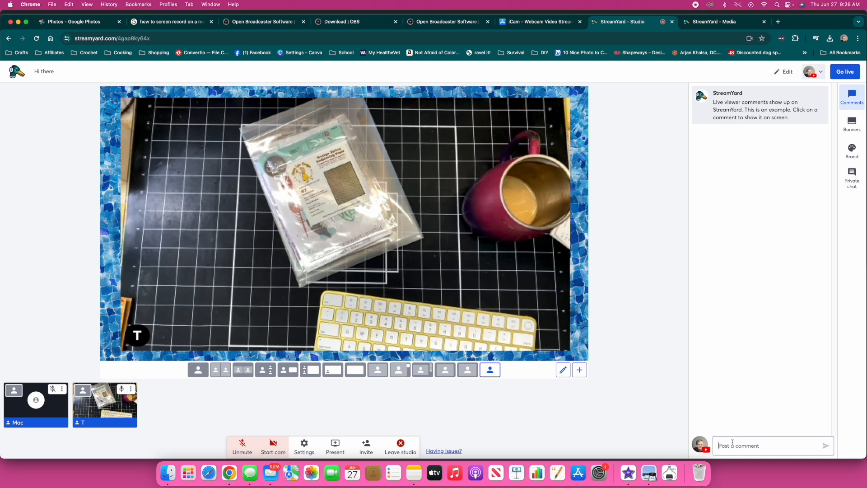
{"action": "type", "text": "Hope "}
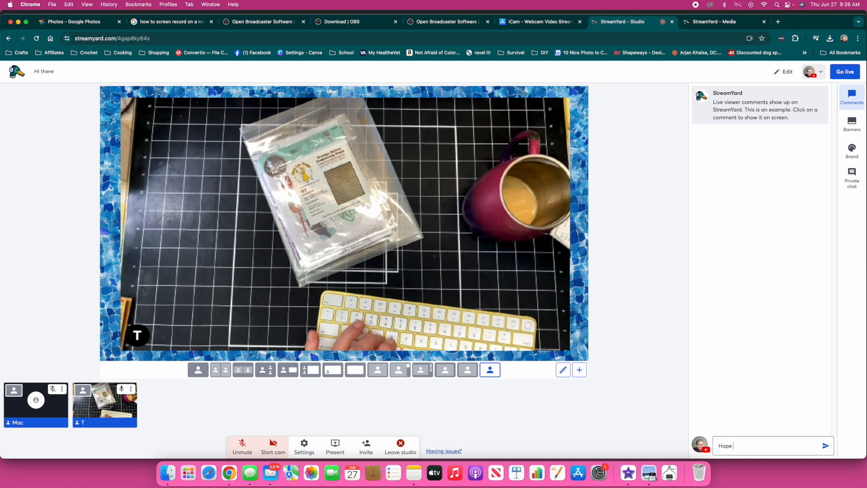
{"action": "type", "text": "that helps!"}
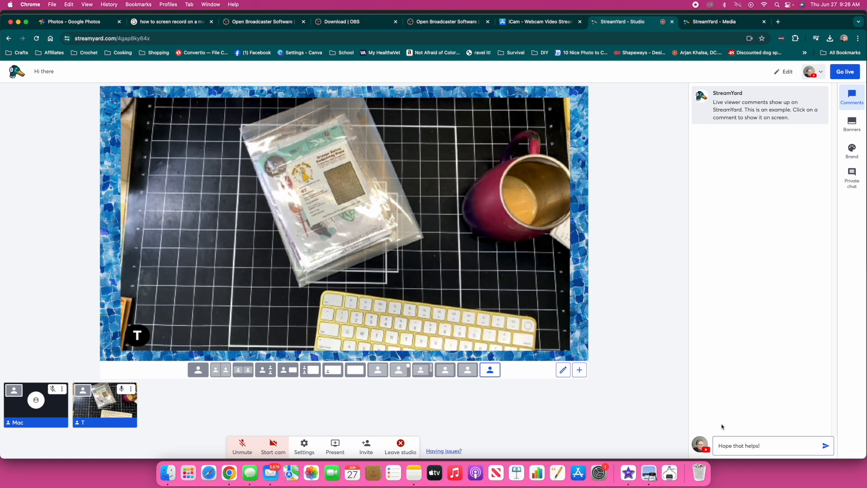
{"action": "key", "text": "Return"}
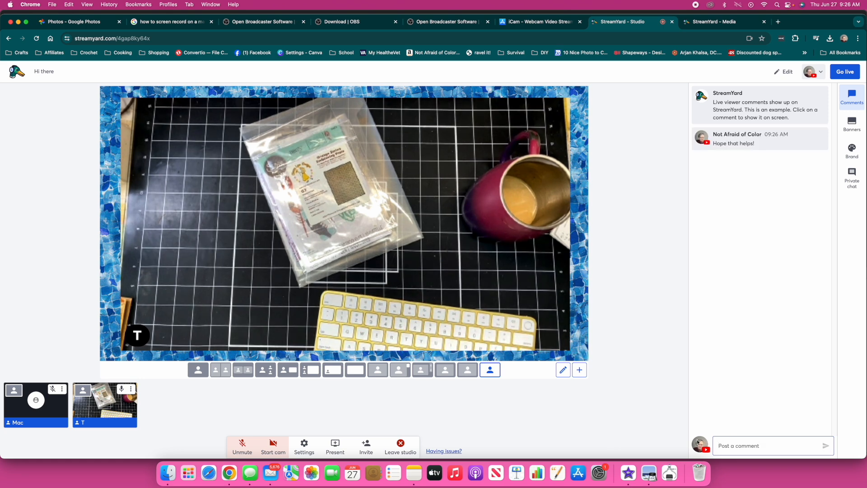